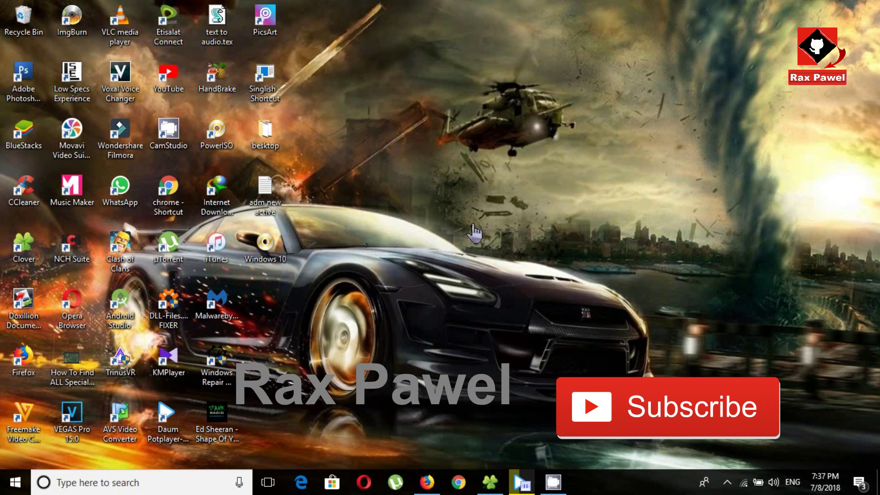
- In Firefox, download rufus-3.1.exe from the Rufus website's Download section
click(427, 482)
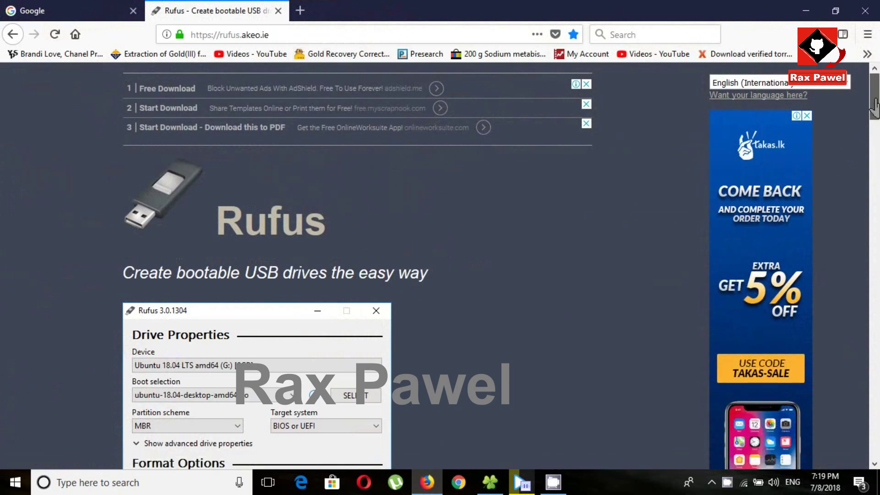
drag(873, 108, 872, 201)
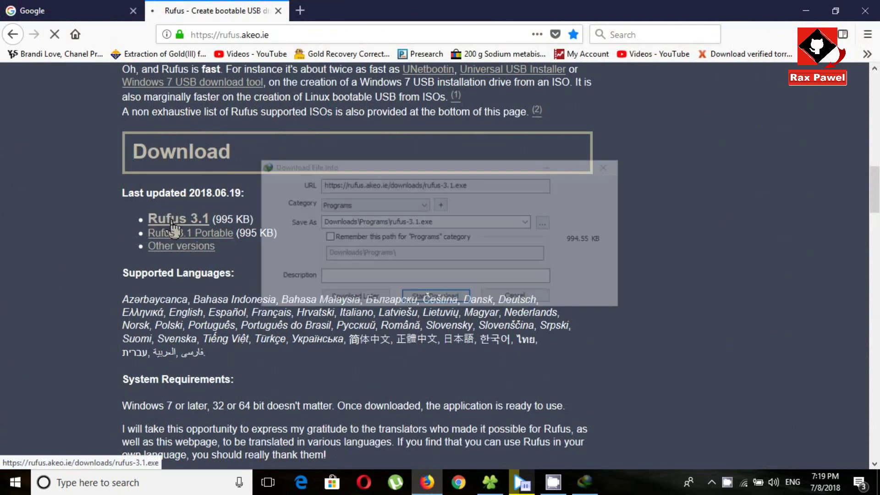
click(437, 298)
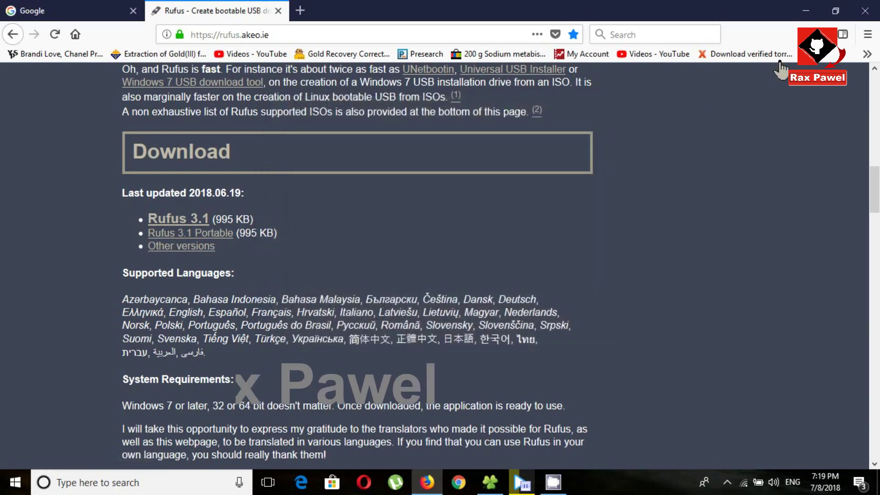
- Run rufus-3.1 as administrator from the Downloads\Programs\fufus folder
click(808, 14)
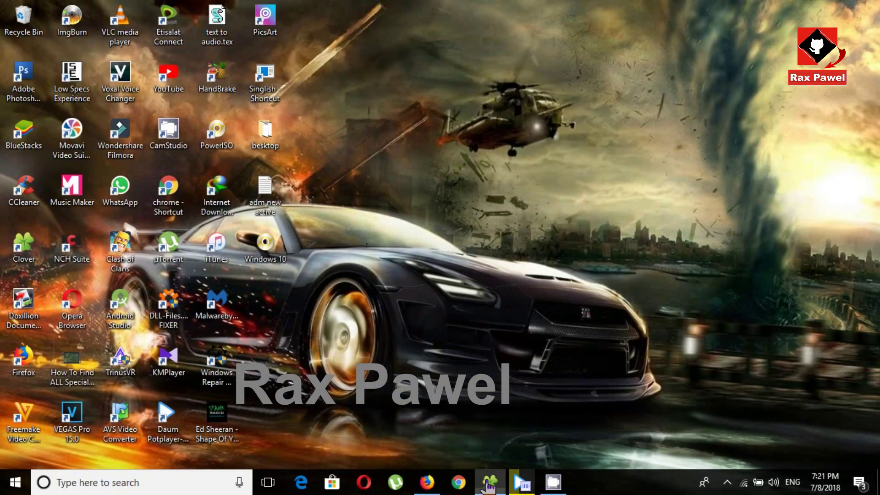
click(488, 484)
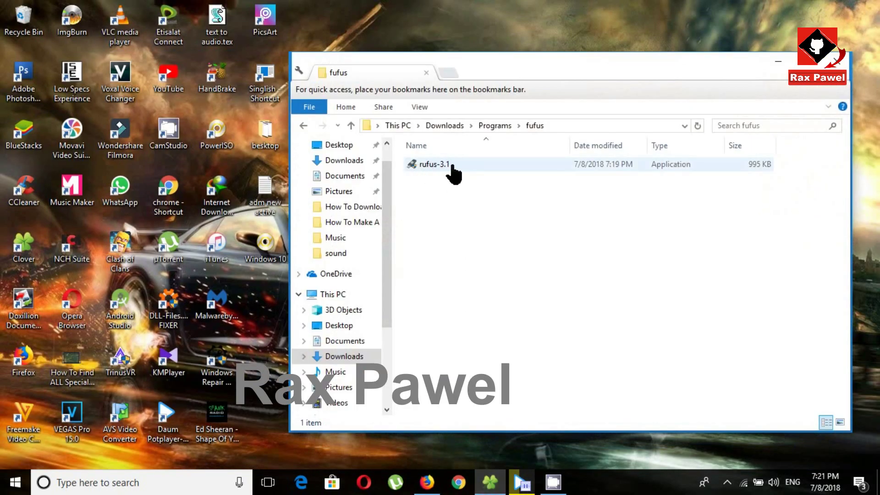
click(439, 170)
right_click(438, 167)
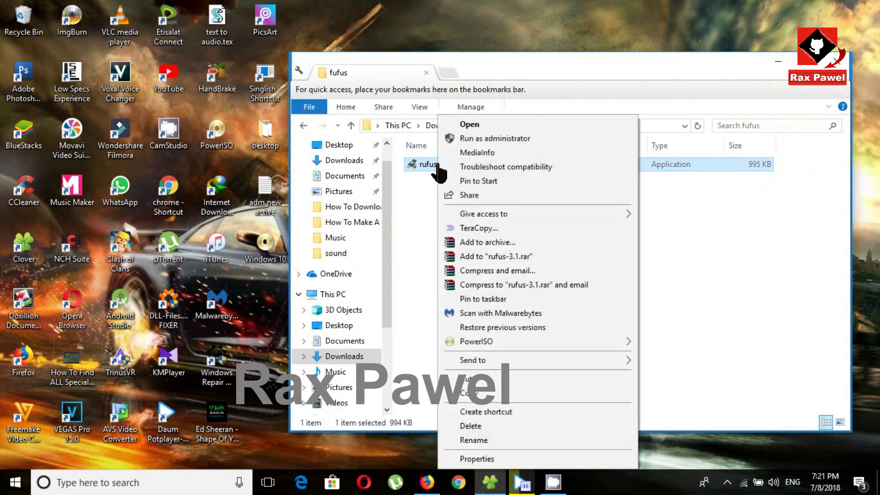
click(493, 139)
click(774, 61)
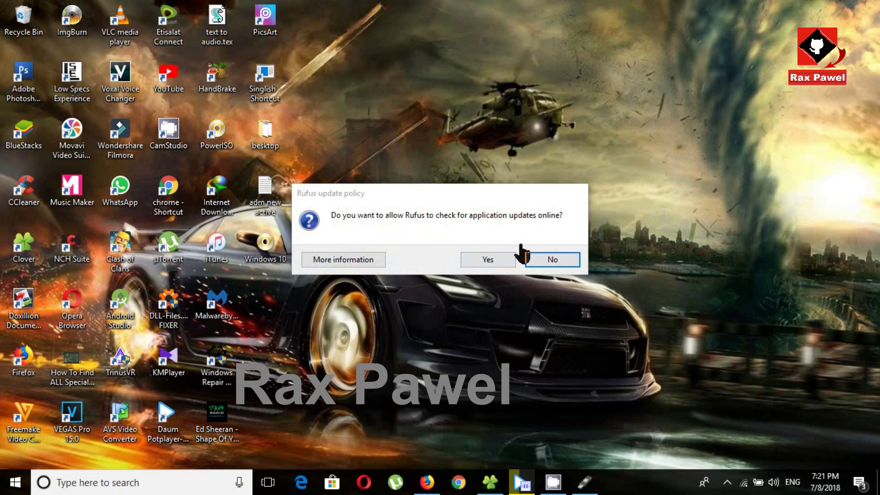
- Allow Rufus's online update checks and select the 8GB USB drive (I:) as the device
click(484, 259)
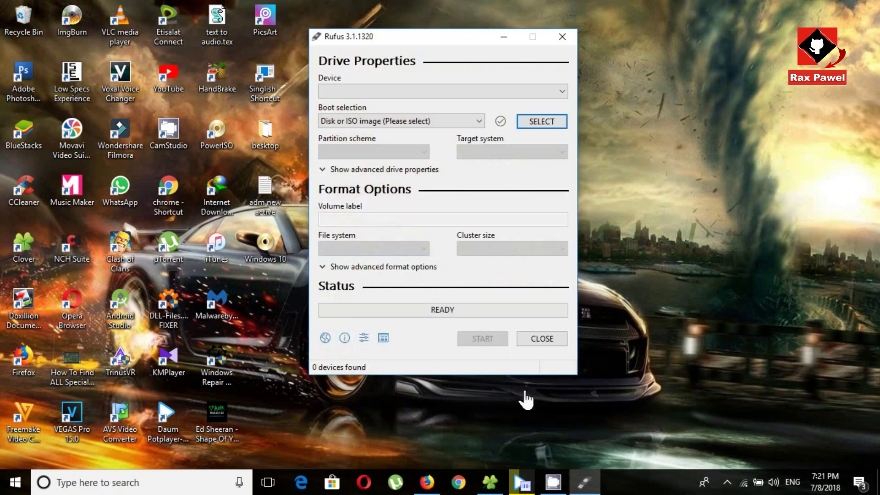
click(360, 95)
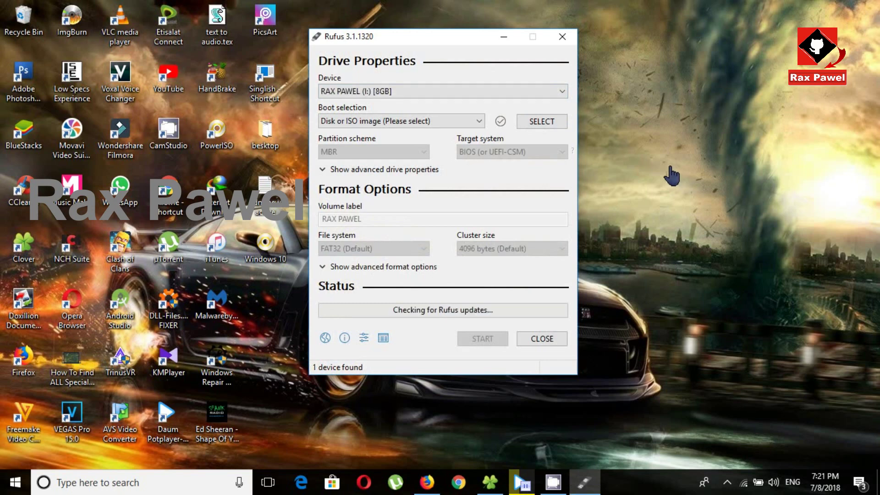
click(396, 93)
click(395, 104)
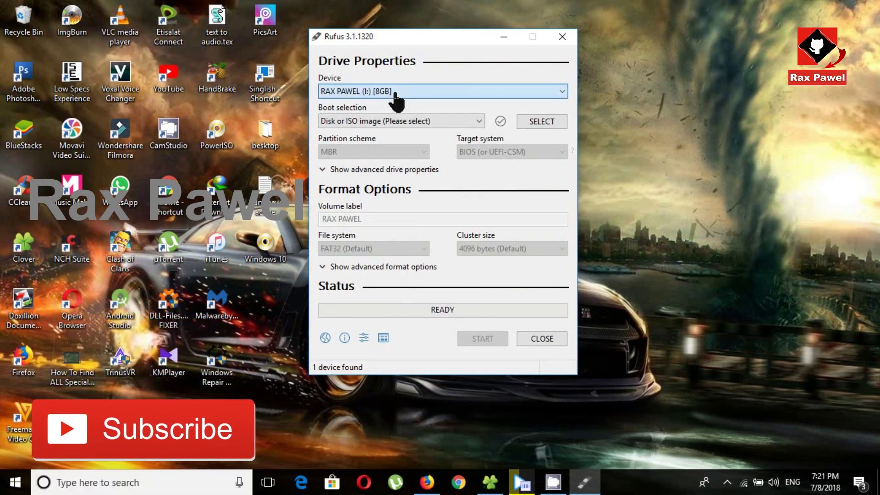
- Keep 'Disk or ISO image' as boot selection and load Windows 10.iso from the Desktop
click(383, 122)
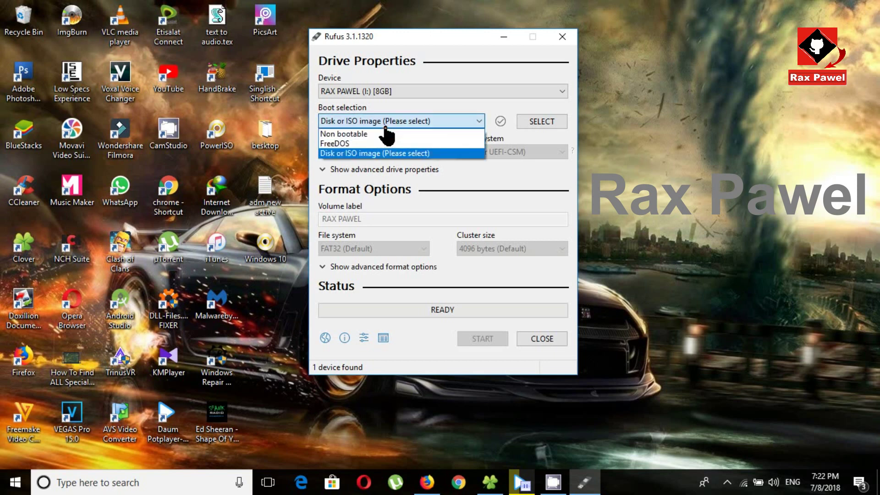
click(377, 154)
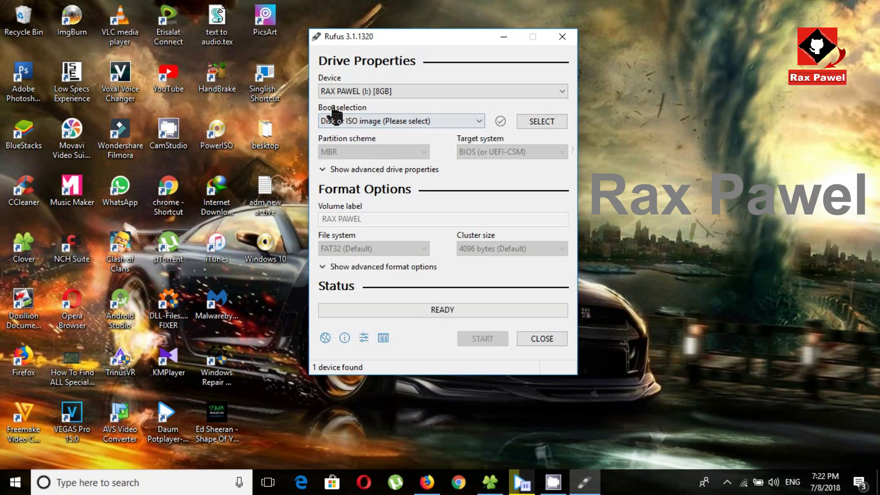
click(541, 122)
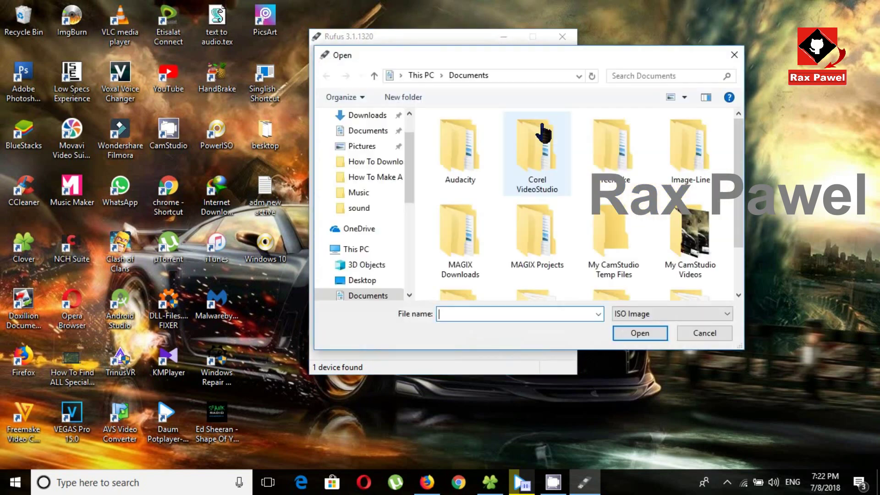
scroll(369, 158, up, 1)
click(373, 143)
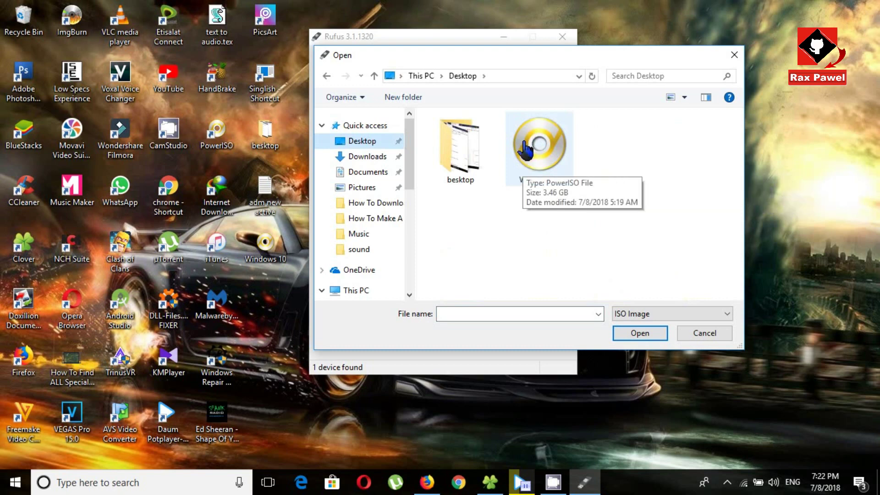
click(532, 160)
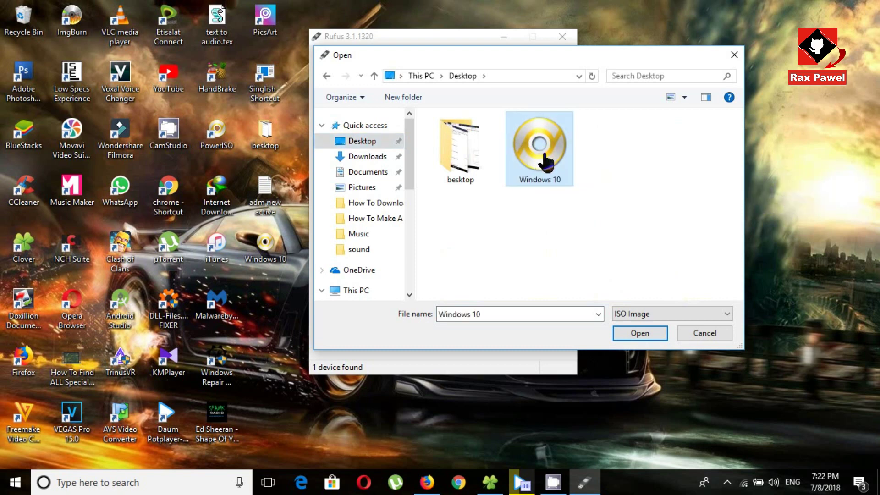
click(633, 335)
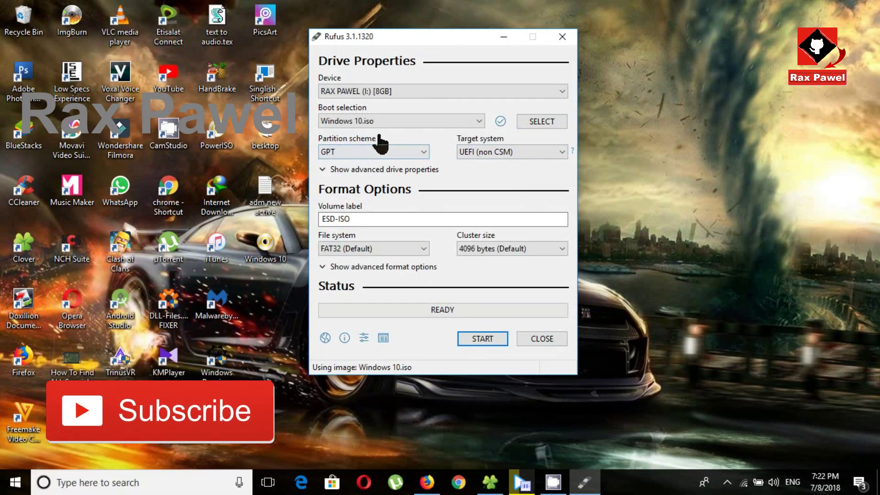
click(368, 145)
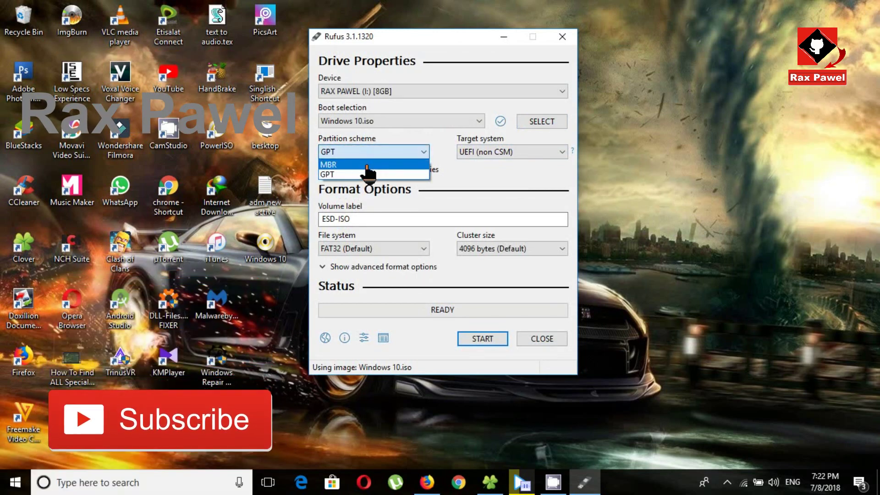
click(374, 144)
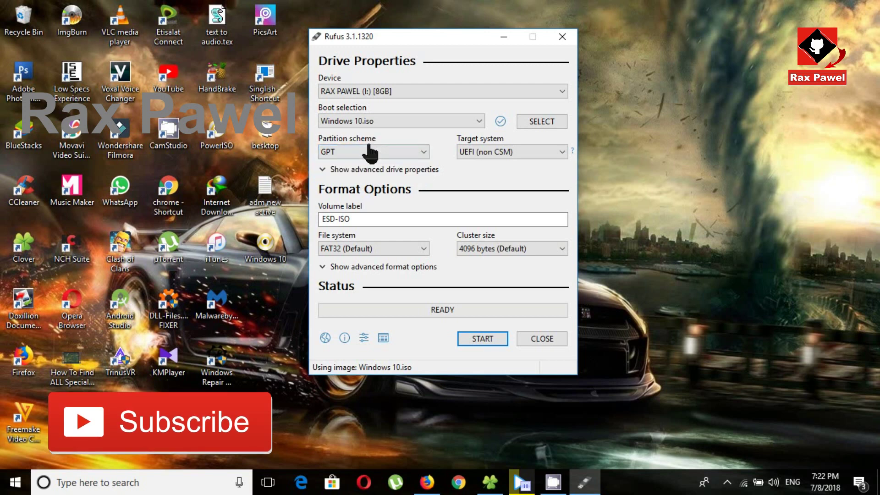
click(368, 146)
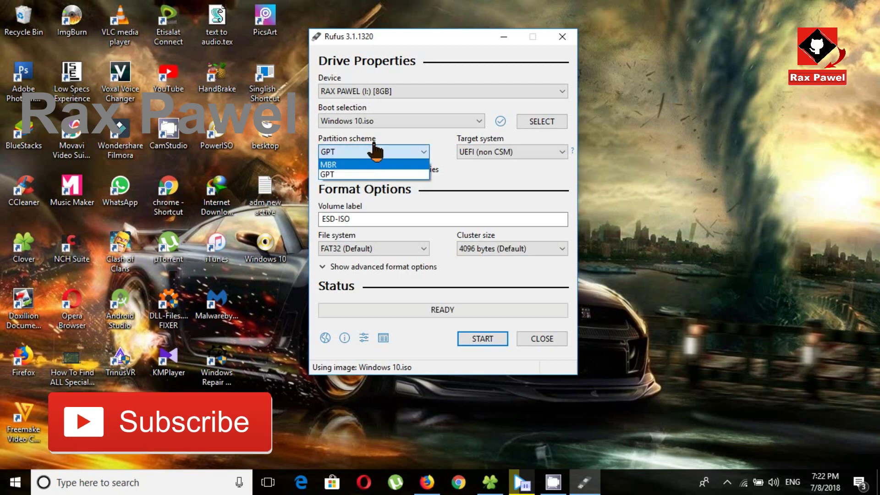
click(374, 145)
click(369, 152)
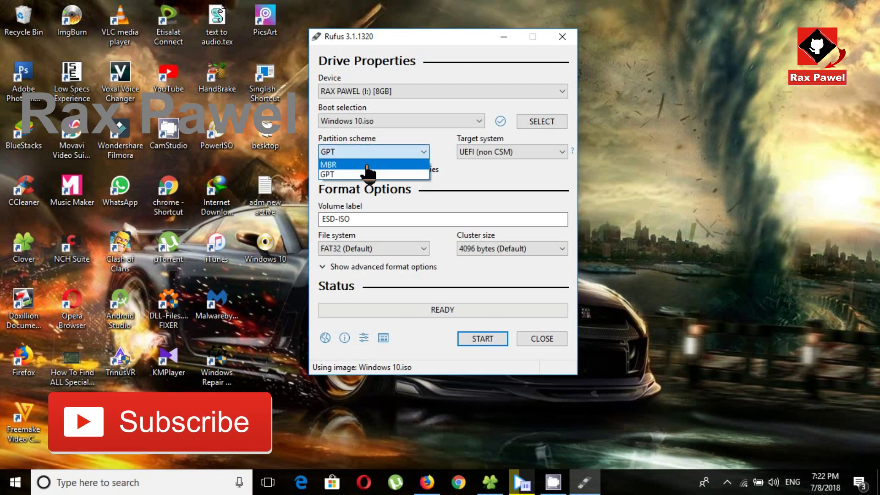
click(375, 151)
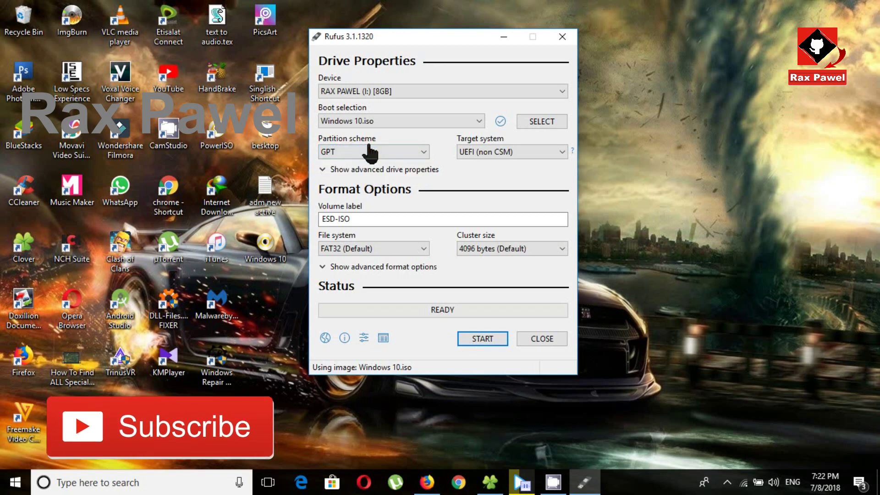
click(374, 152)
click(369, 148)
click(369, 153)
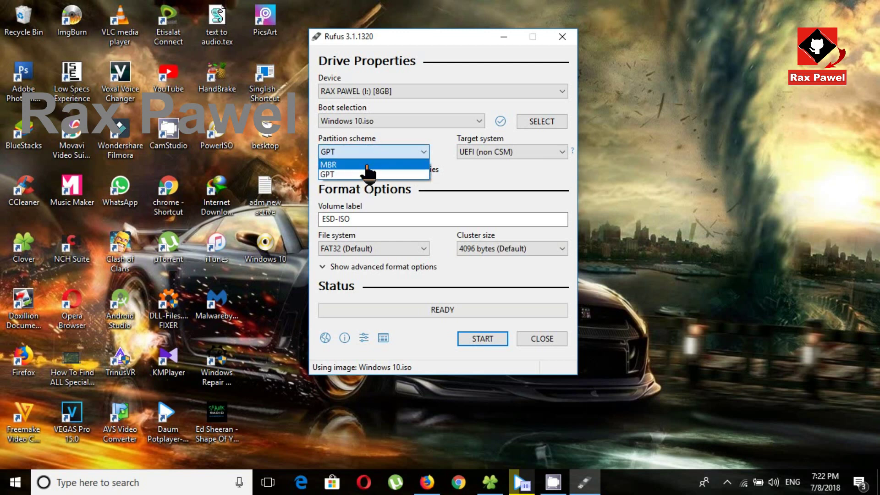
click(374, 147)
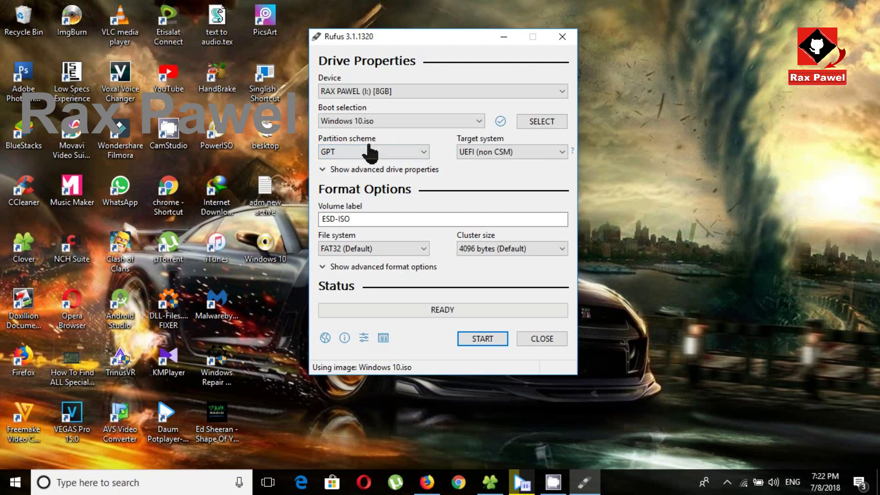
click(370, 153)
click(375, 148)
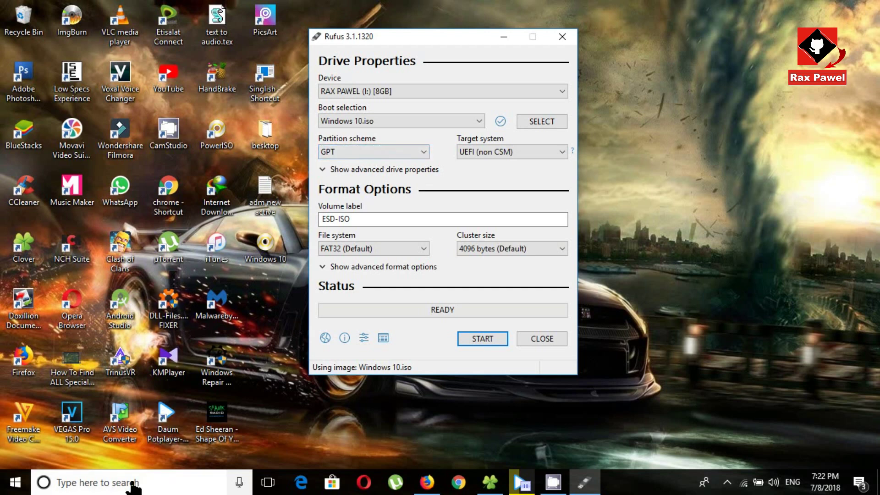
- Search Windows for 'disk management'
click(104, 483)
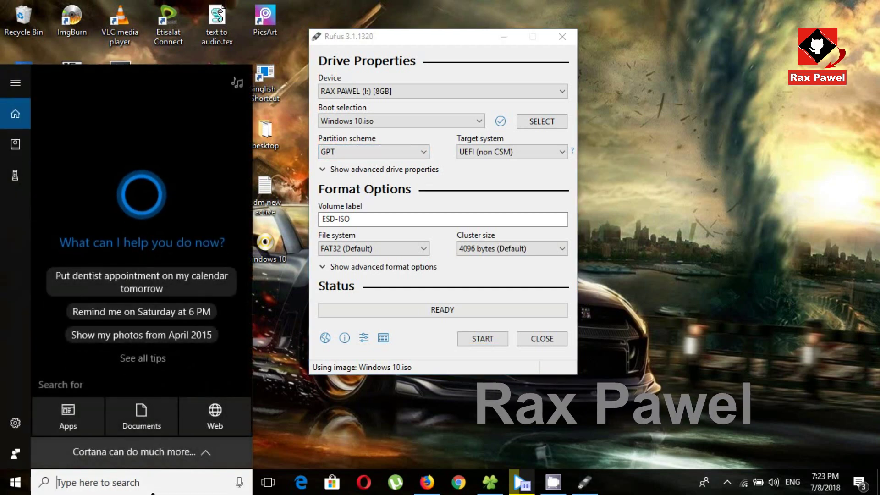
text(d)
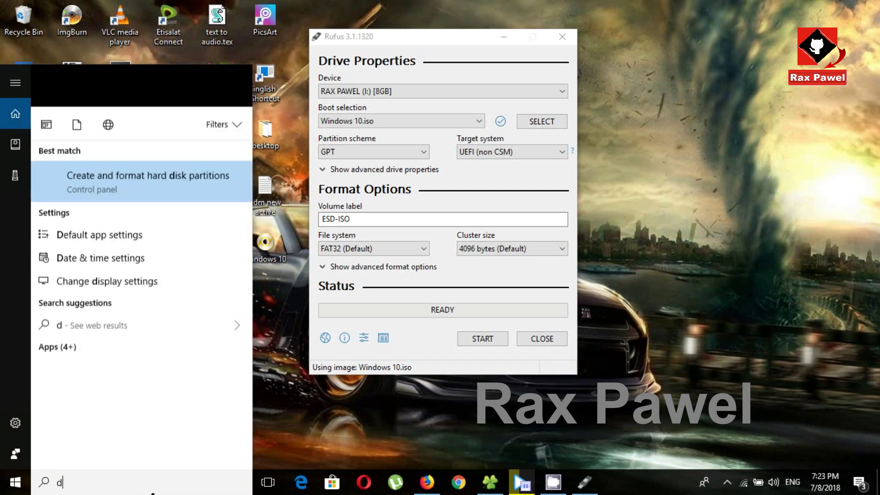
text(isk)
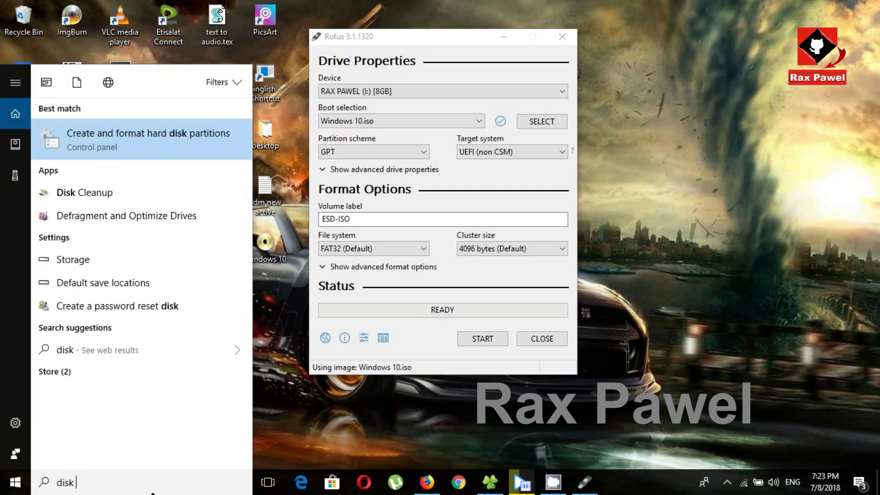
text( manag)
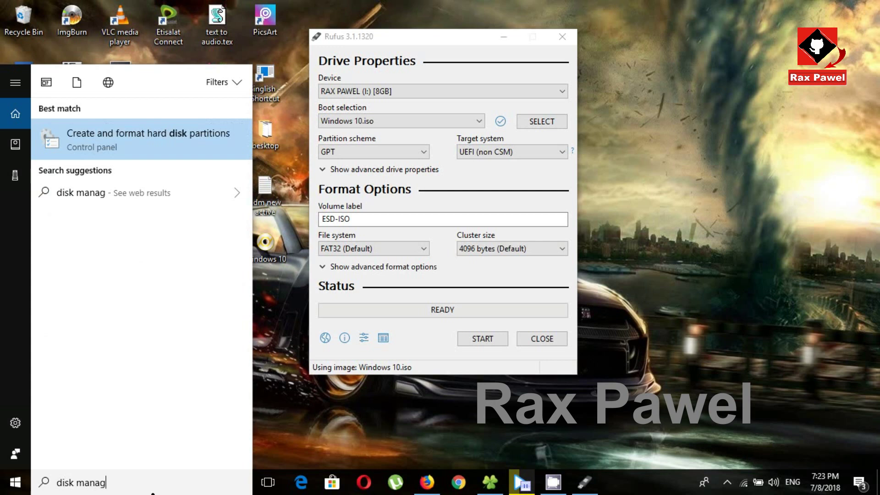
text(ement)
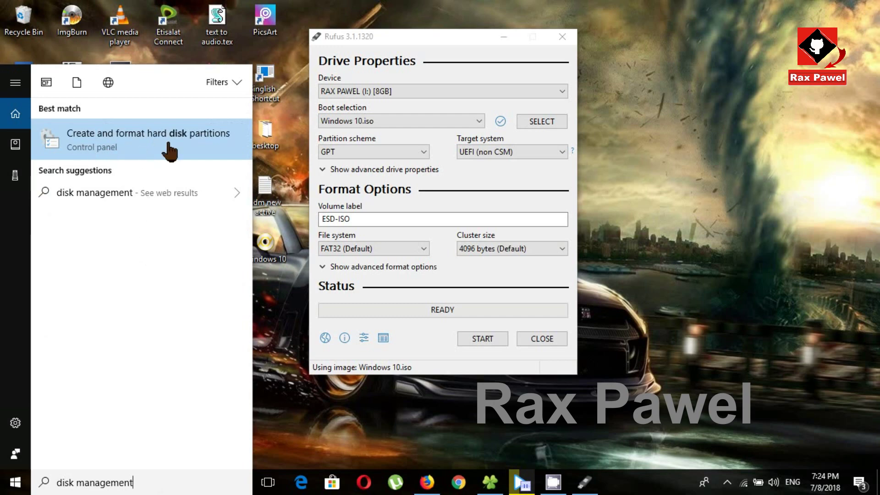
- In Disk Management, check Disk 0's properties to confirm its Master Boot Record partition style
click(147, 153)
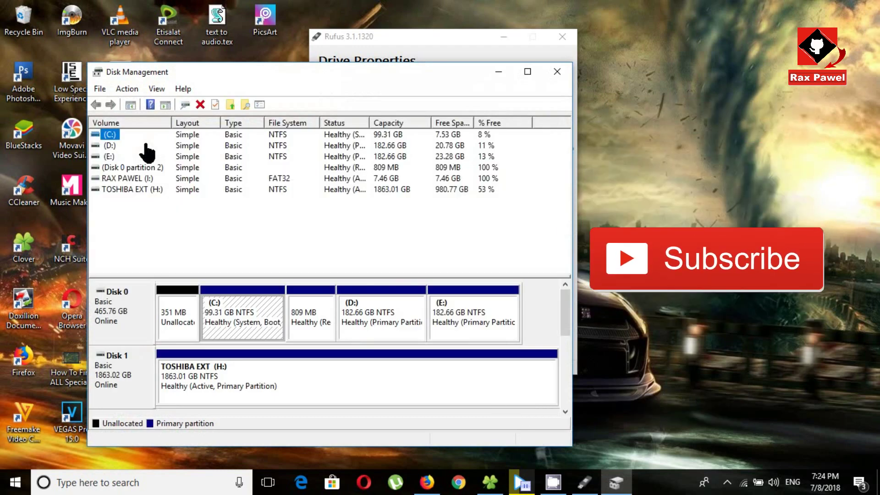
click(134, 320)
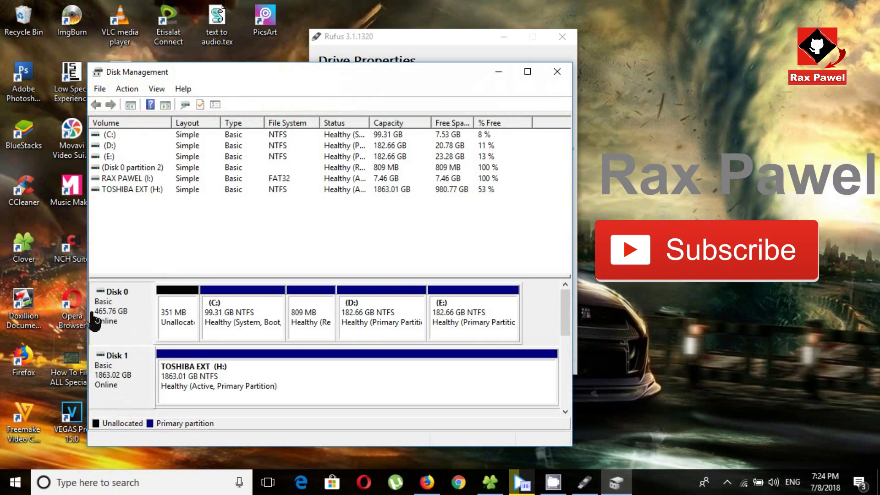
right_click(117, 314)
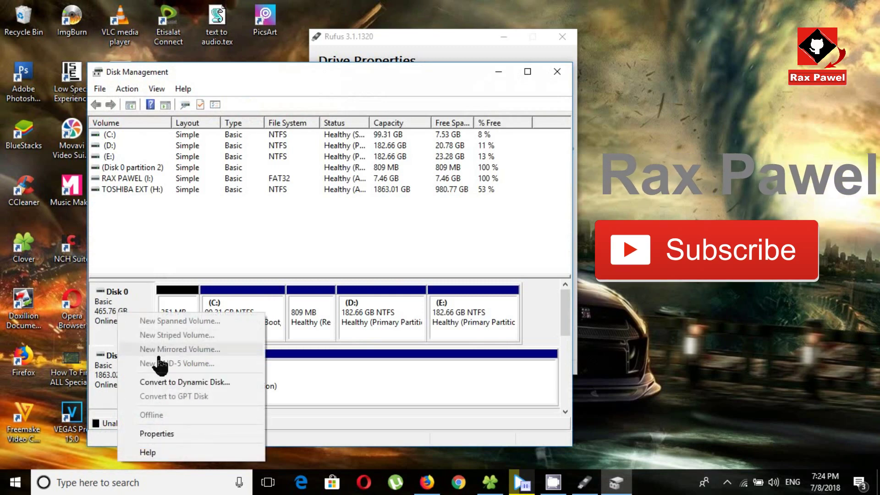
click(153, 434)
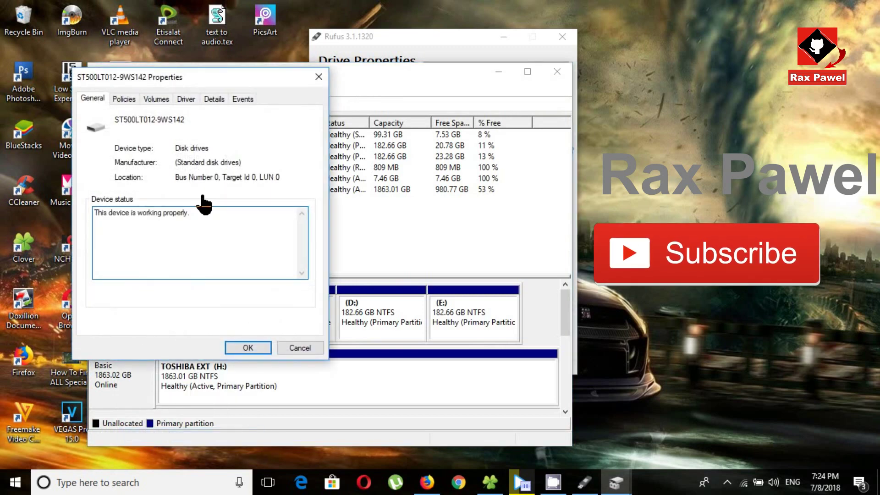
click(153, 99)
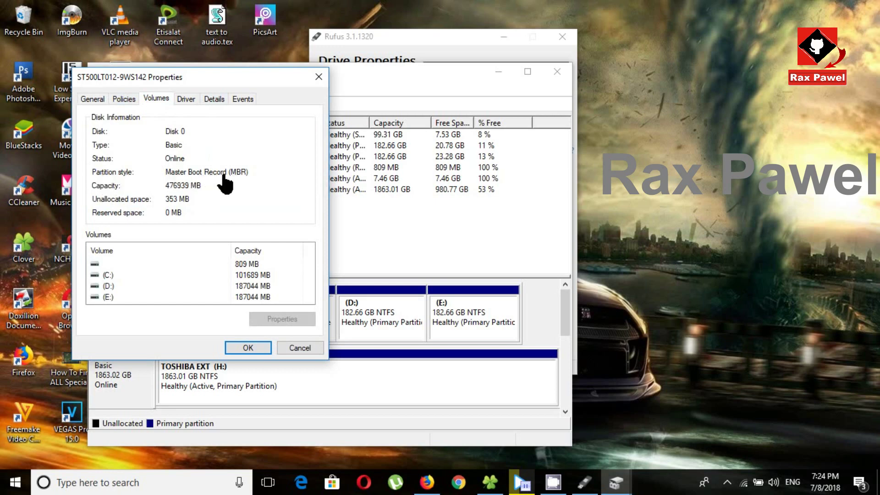
click(247, 348)
- Close Disk Management and set Rufus's partition scheme to MBR
click(557, 71)
click(380, 153)
click(376, 165)
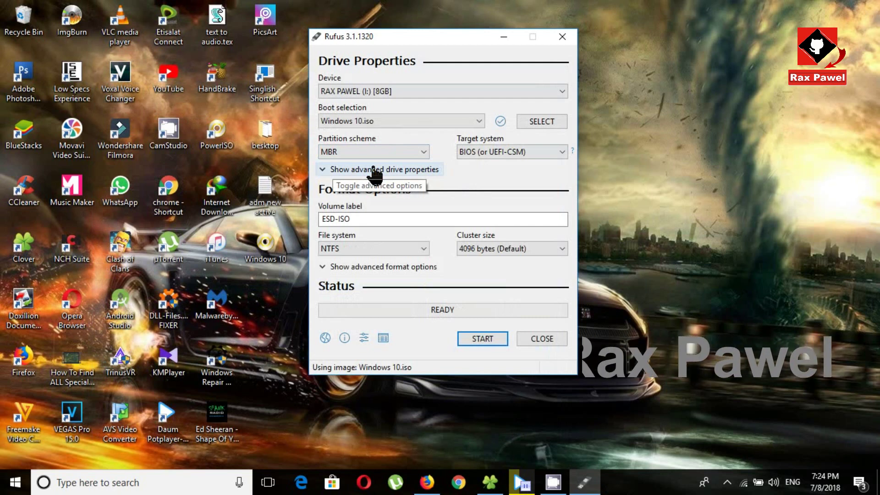
- Keep BIOS (or UEFI-CSM) as target system and replace the ESD-ISO volume label with a custom name
click(510, 154)
click(495, 165)
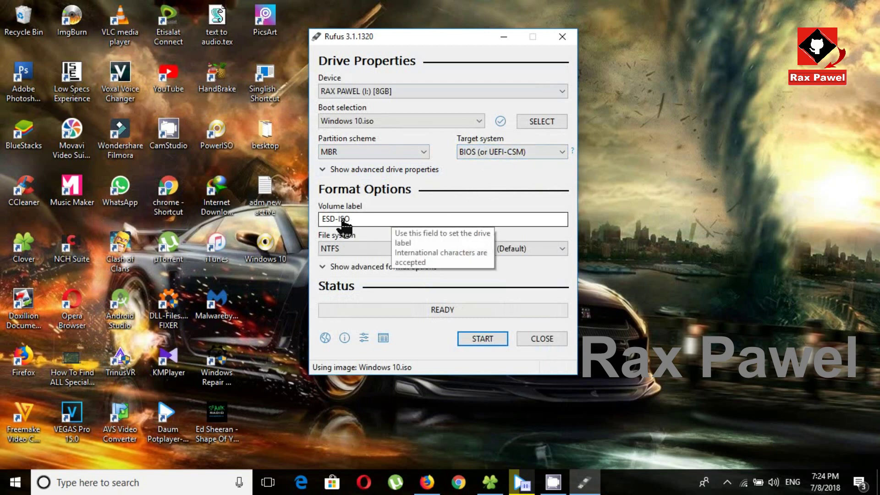
click(363, 220)
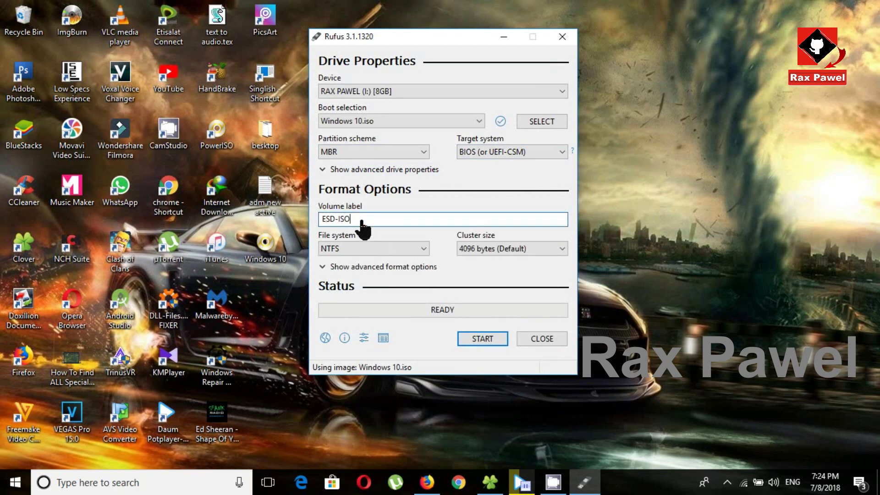
double_click(321, 227)
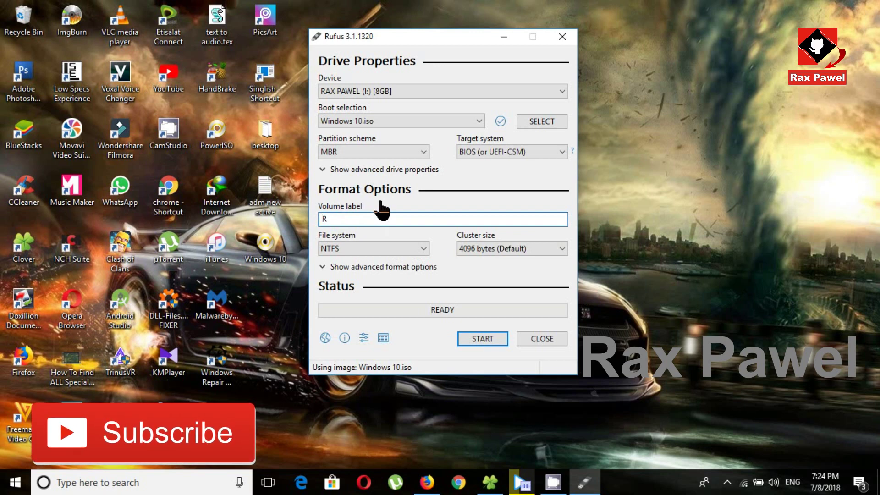
text(RAX)
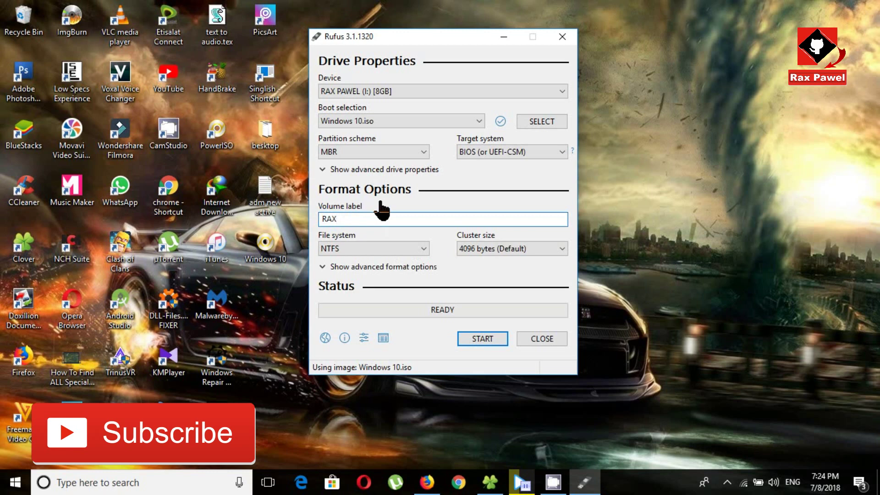
text( PAWEL)
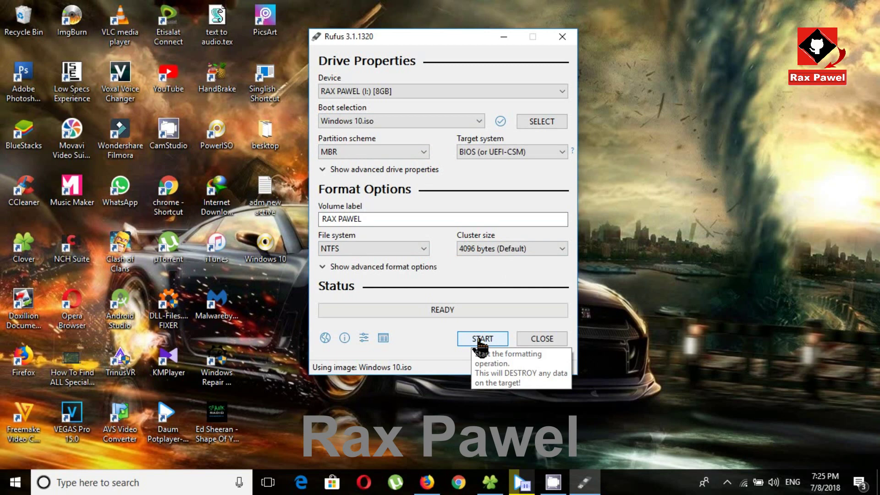
- Start writing Windows 10.iso to the USB drive, accepting that its data will be erased
click(478, 342)
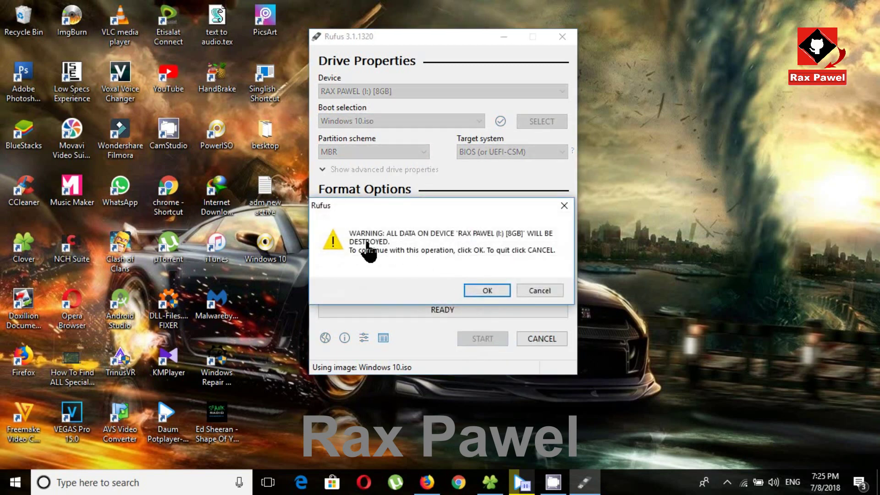
click(481, 292)
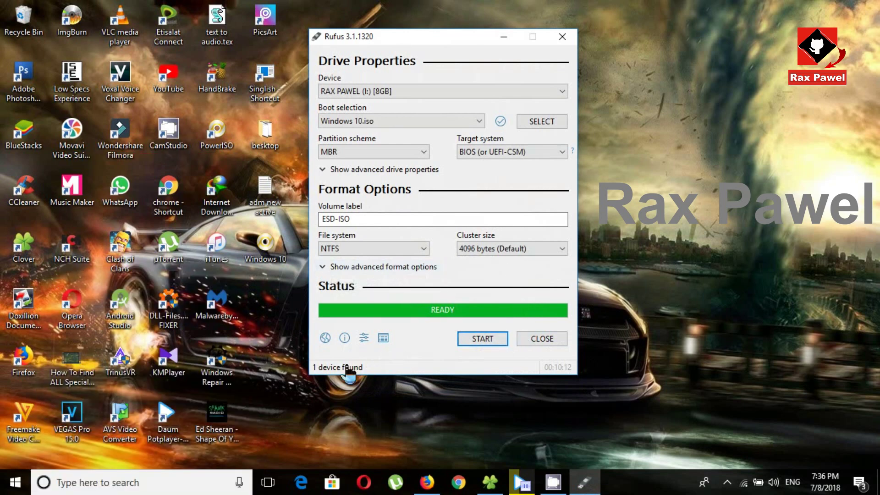
- Close Rufus, inspect the USB drive's Windows setup files, then return to This PC
click(569, 40)
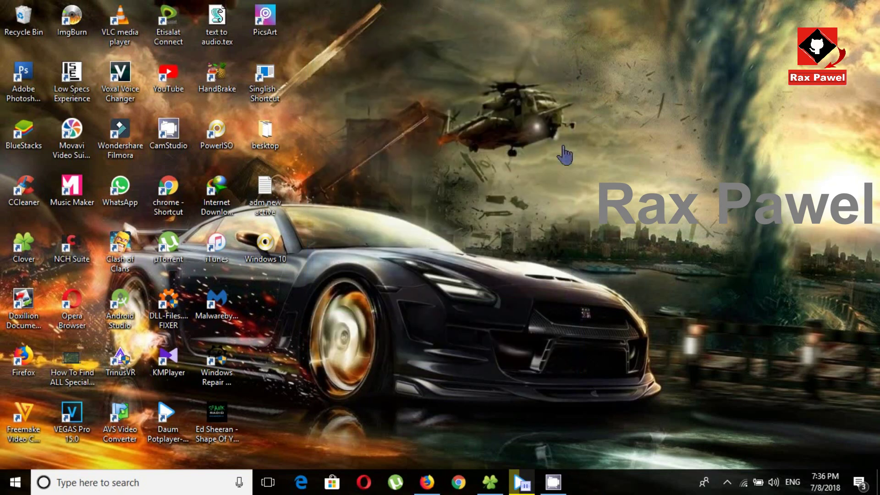
click(490, 482)
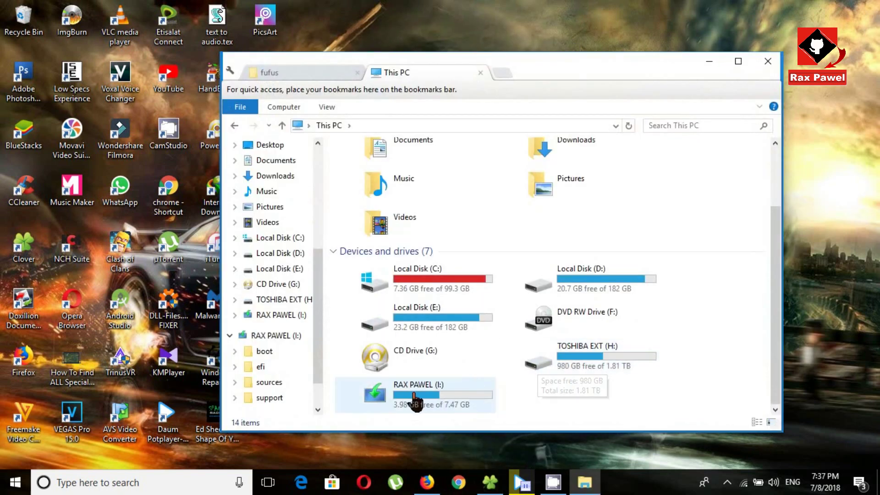
double_click(375, 398)
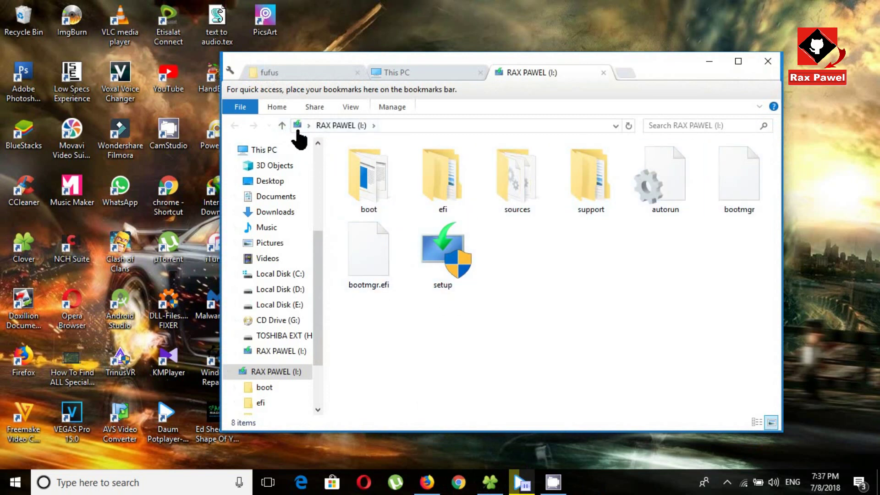
double_click(282, 126)
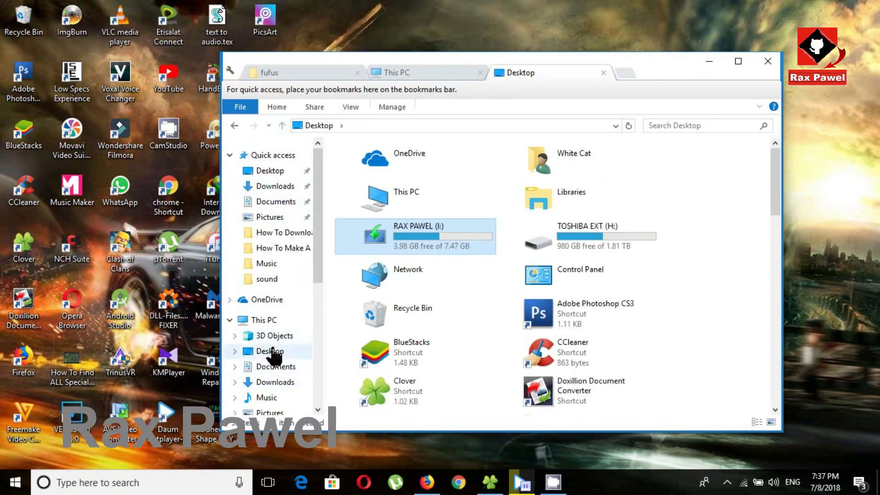
click(262, 320)
scroll(460, 367, down, 3)
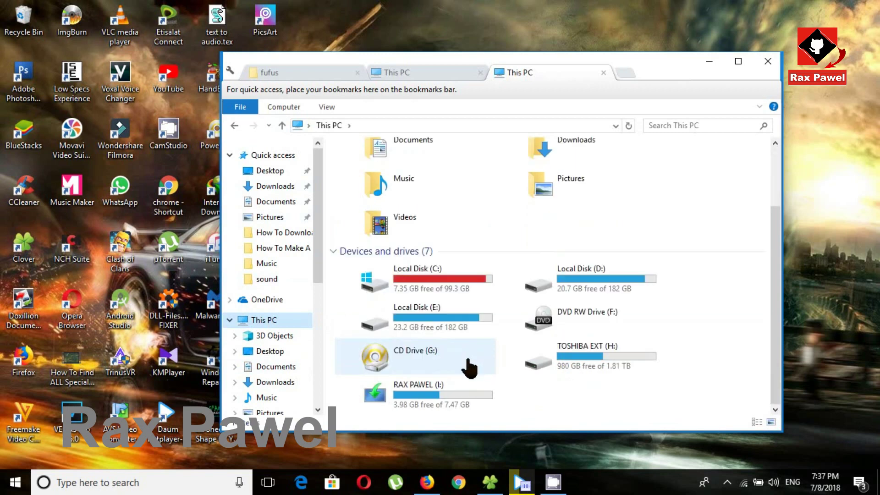
- Bring up the USB drive's context menu and dismiss it with Escape
right_click(415, 395)
key(Escape)
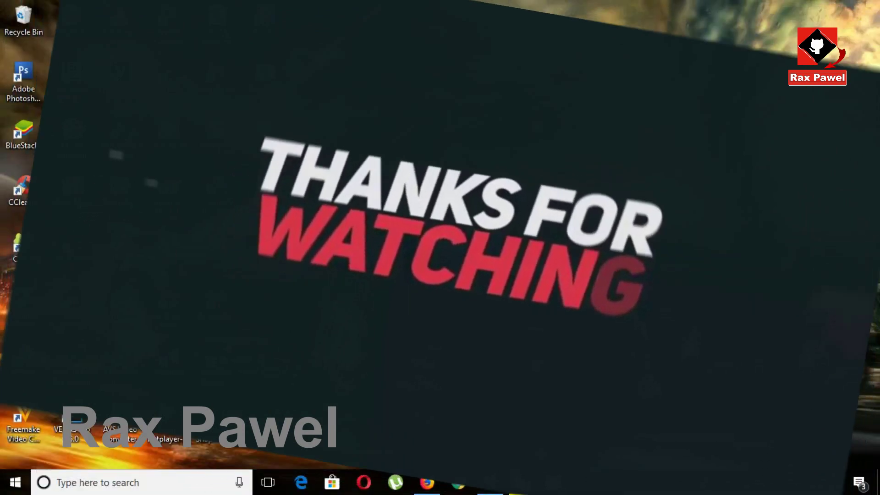